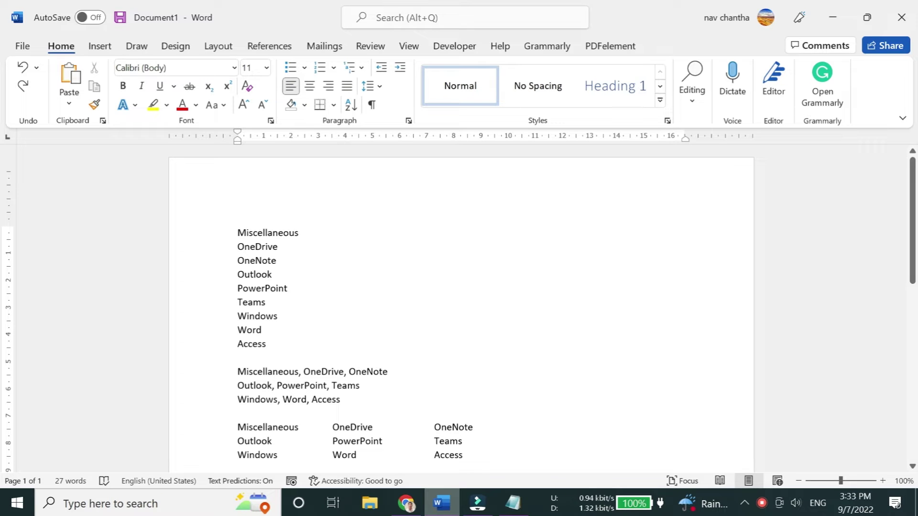
Try selecting the line-separated list and the three-row tab-separated block, then deselect them.
left_click(234, 232)
key("shift+Down")
key("shift+Down")
key("shift+Down")
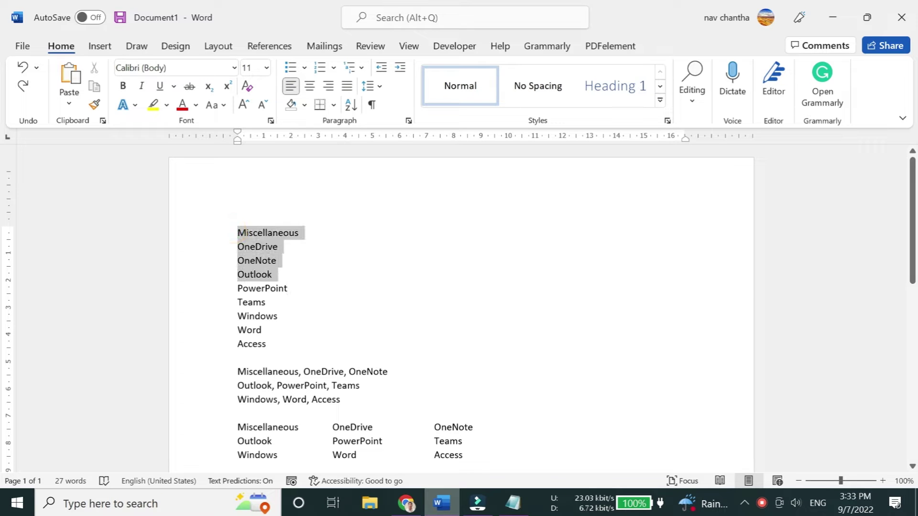
key("shift+Down")
key("shift+Down")
key("shift+Down")
left_click(235, 231)
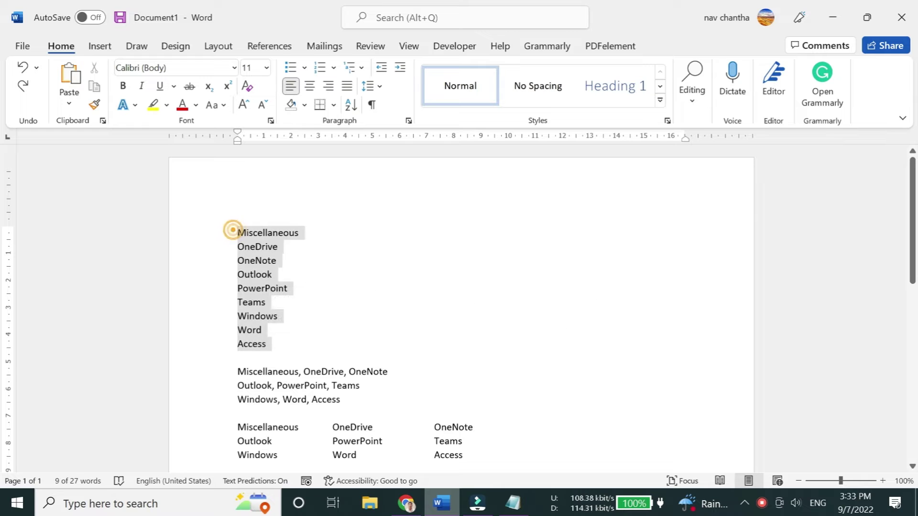
key("shift+Down")
key("shift+Down")
key("shift+Down")
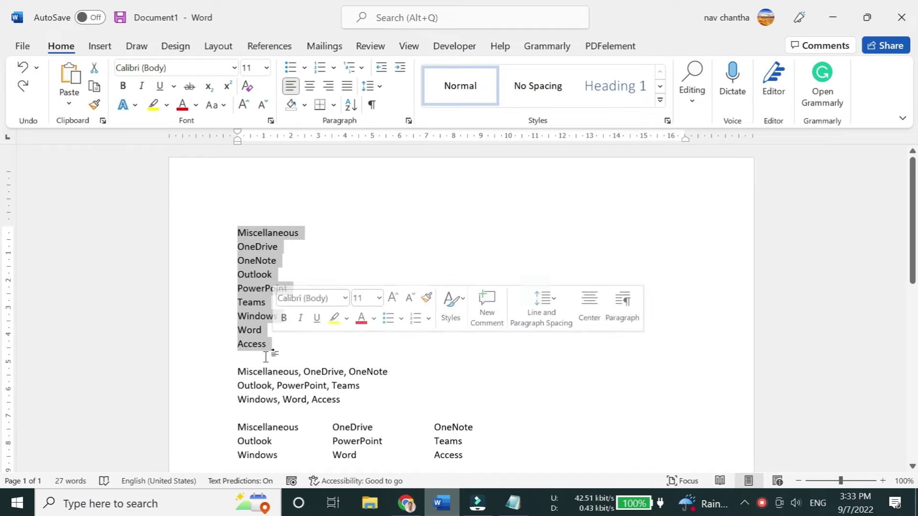
scroll(266, 352, "down", 1)
mouse_move(238, 337)
left_mouse_down()
mouse_move(272, 351)
mouse_move(333, 351)
mouse_move(340, 365)
left_mouse_up()
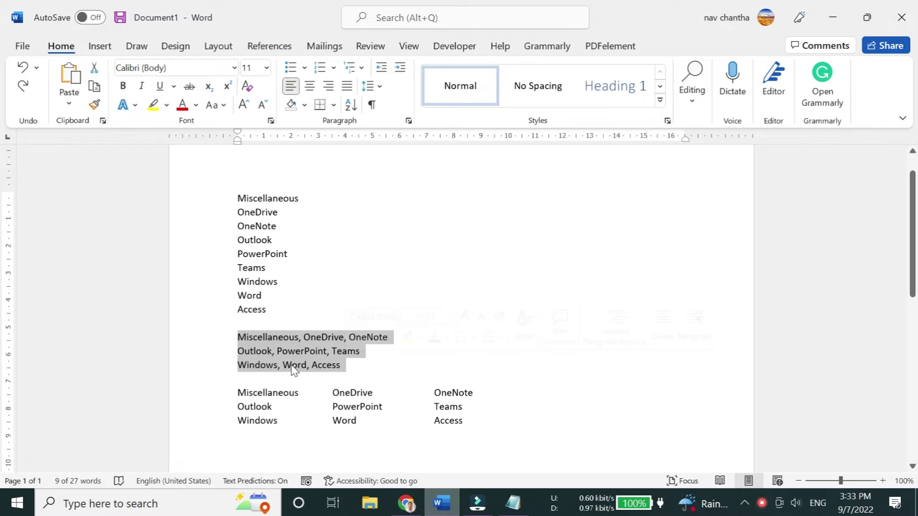
scroll(269, 318, "down", 1)
mouse_move(238, 358)
left_mouse_down()
mouse_move(433, 372)
mouse_move(467, 386)
left_mouse_up()
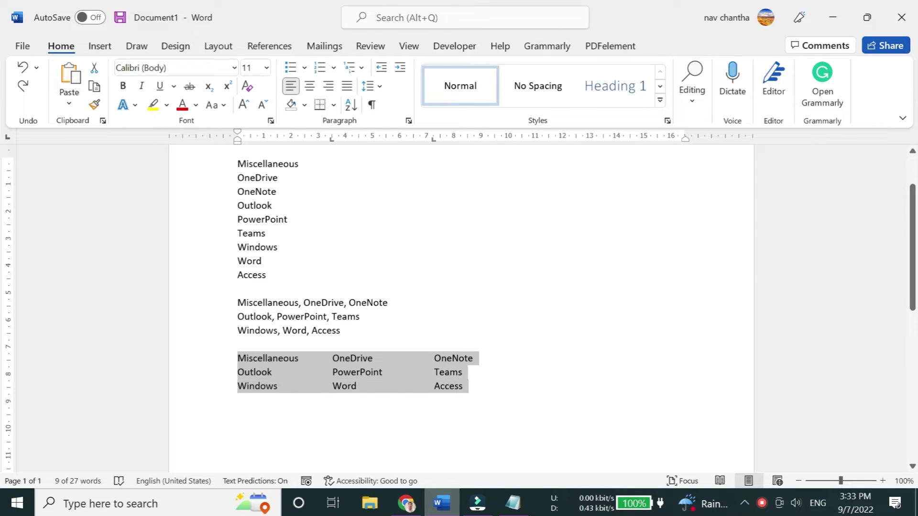
left_click(238, 303)
scroll(238, 303, "up", 1)
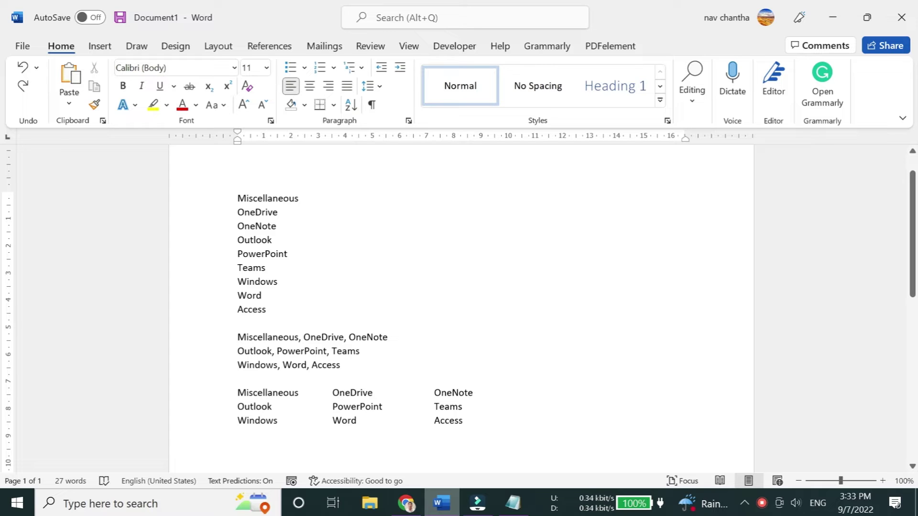
Check the comma and tab separators in the other lists, leaving nothing selected.
left_click_drag(297, 337, 332, 358)
scroll(459, 306, "down", 1)
scroll(322, 368, "up", 1)
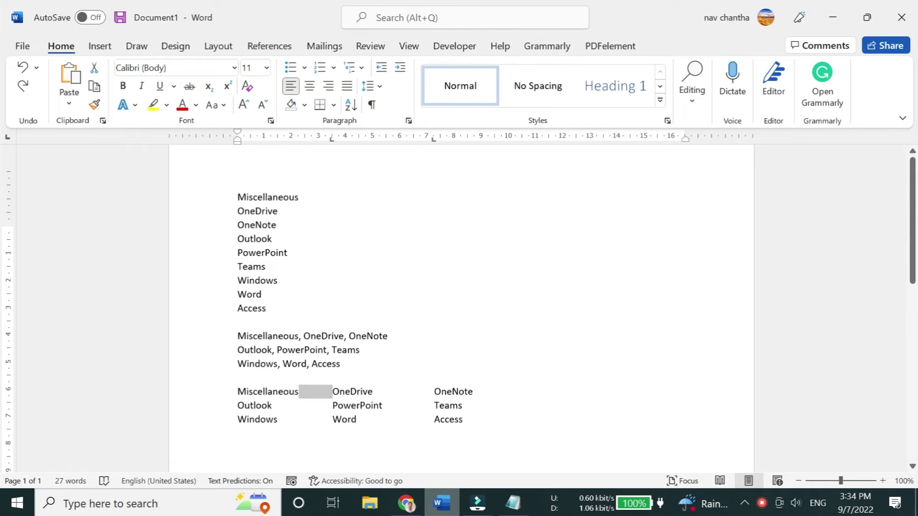
scroll(322, 368, "up", 1)
left_click(272, 343)
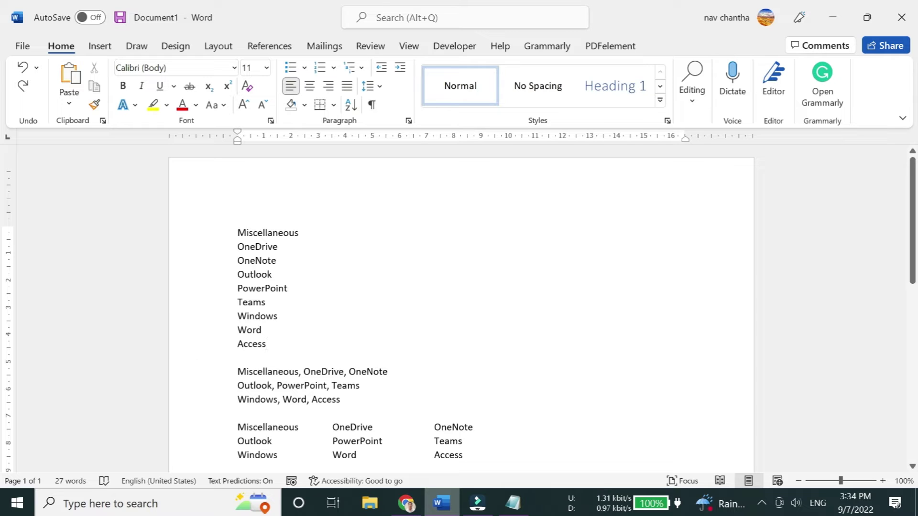
Select the nine lines from Miscellaneous to Access and convert them to a one-column table using Paragraphs.
key("ctrl+shift+Up")
key("ctrl+shift+Up")
key("ctrl+shift+Up")
key("ctrl+shift+Up")
key("ctrl+shift+Up")
key("ctrl+shift+Up")
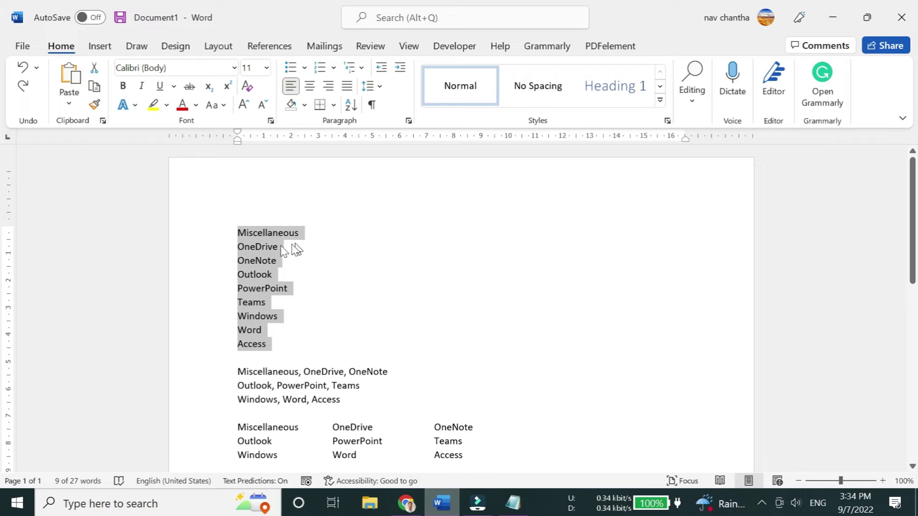
left_click(101, 49)
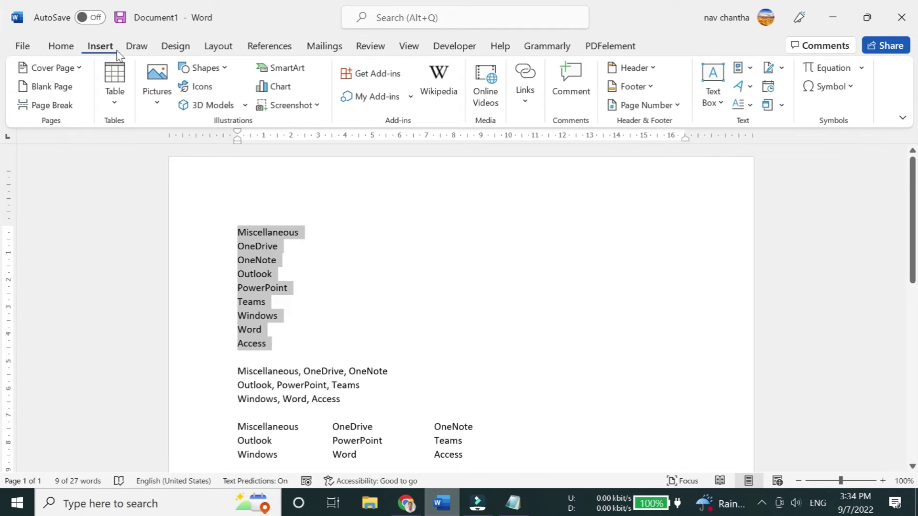
left_click(120, 113)
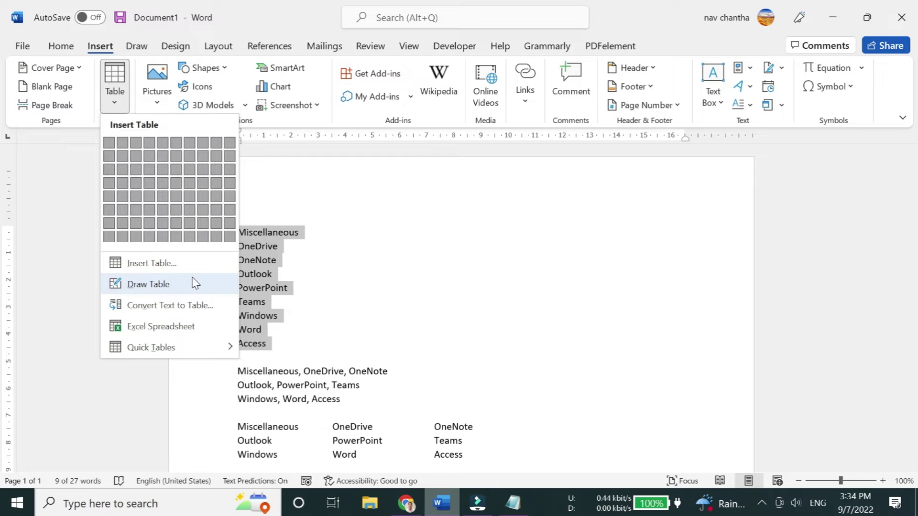
left_click(185, 308)
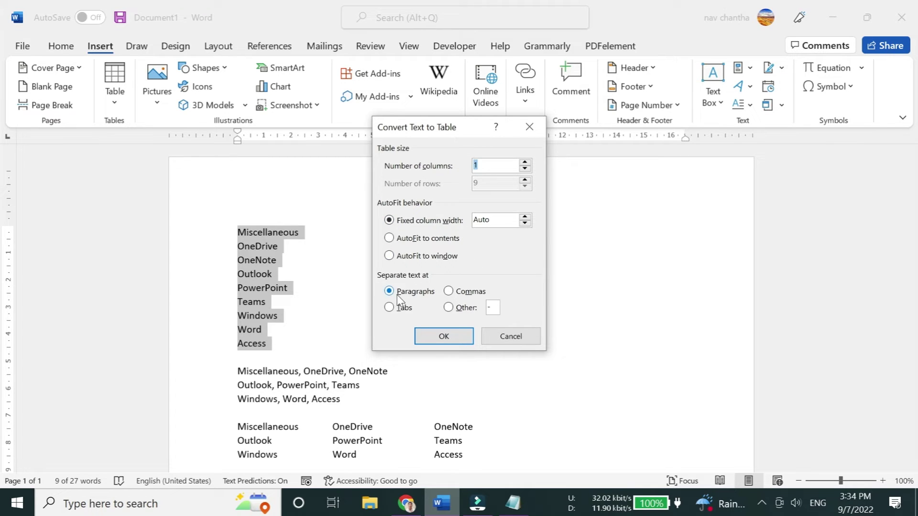
left_click(443, 337)
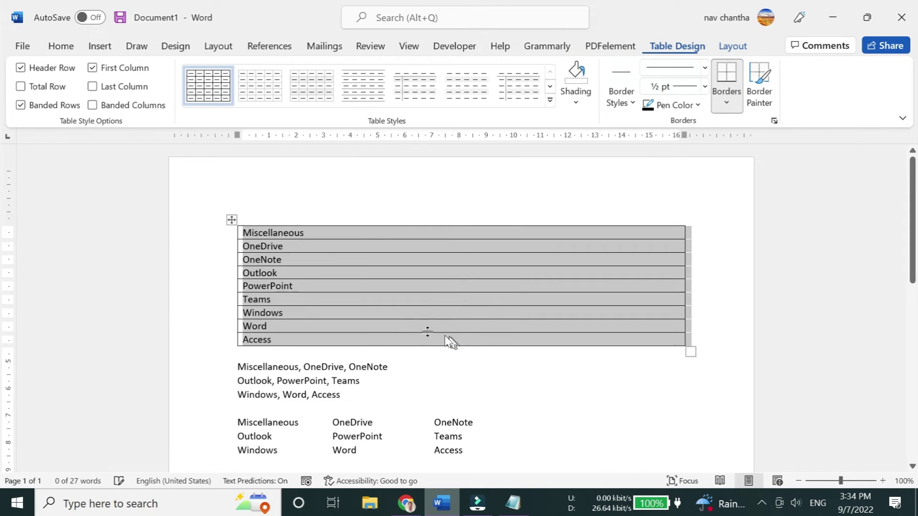
Select the three comma-separated lines and convert them to a table using Commas with 3 columns.
left_click(325, 258)
scroll(328, 260, "down", 1)
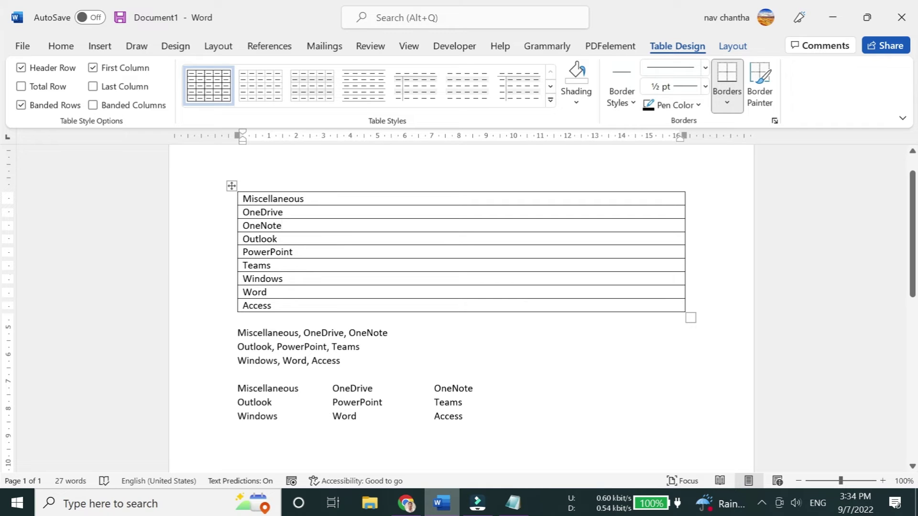
left_click_drag(237, 333, 339, 360)
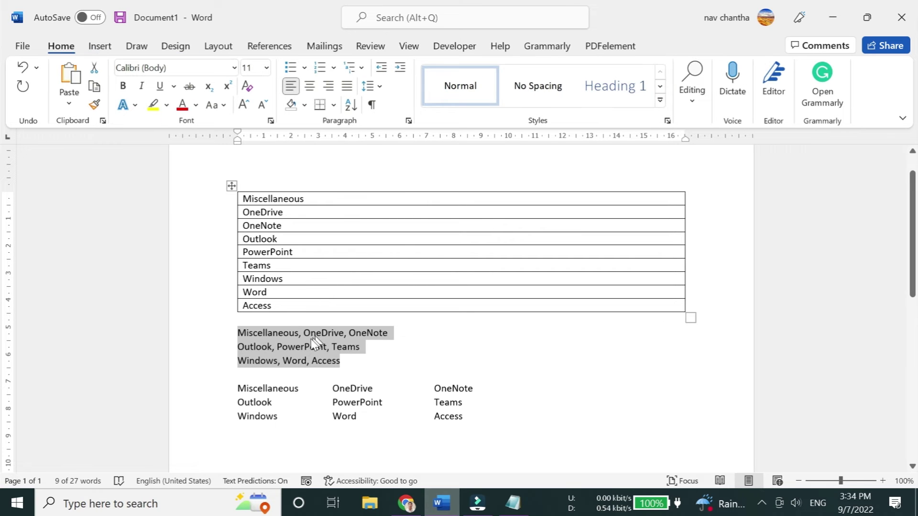
left_click(100, 46)
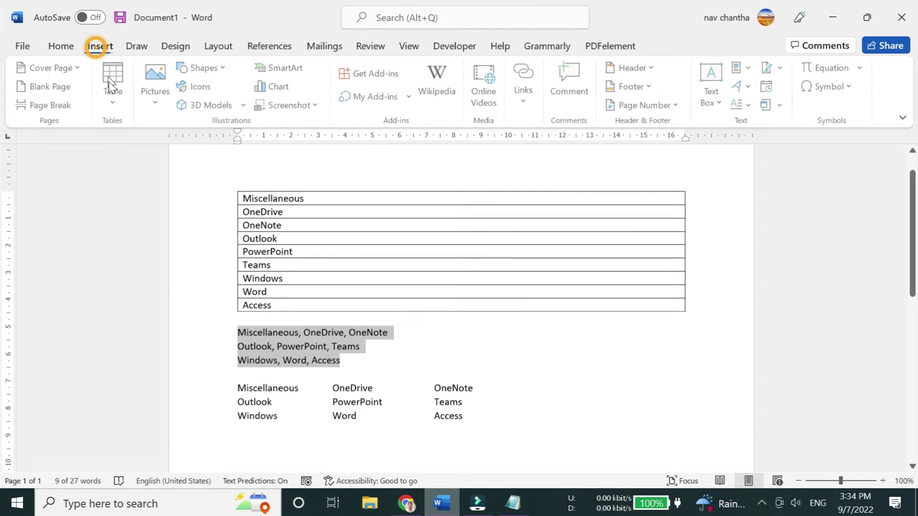
left_click(119, 105)
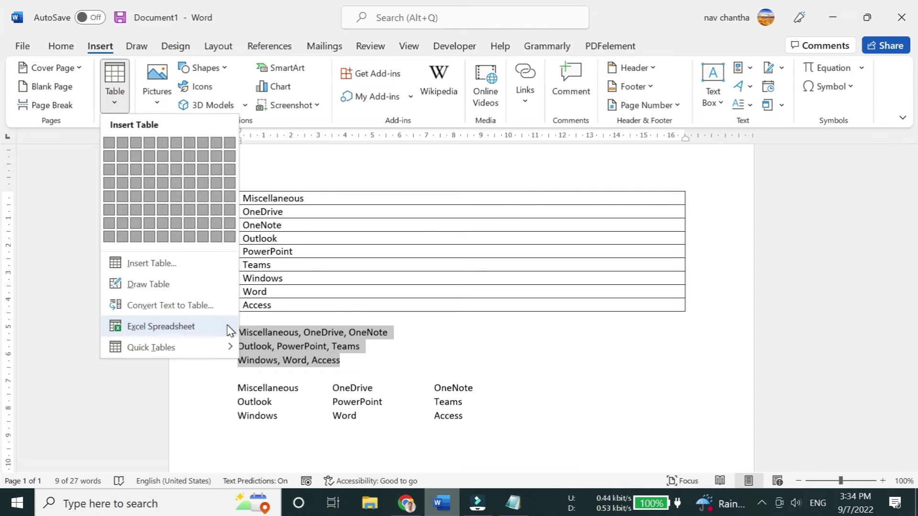
left_click(178, 307)
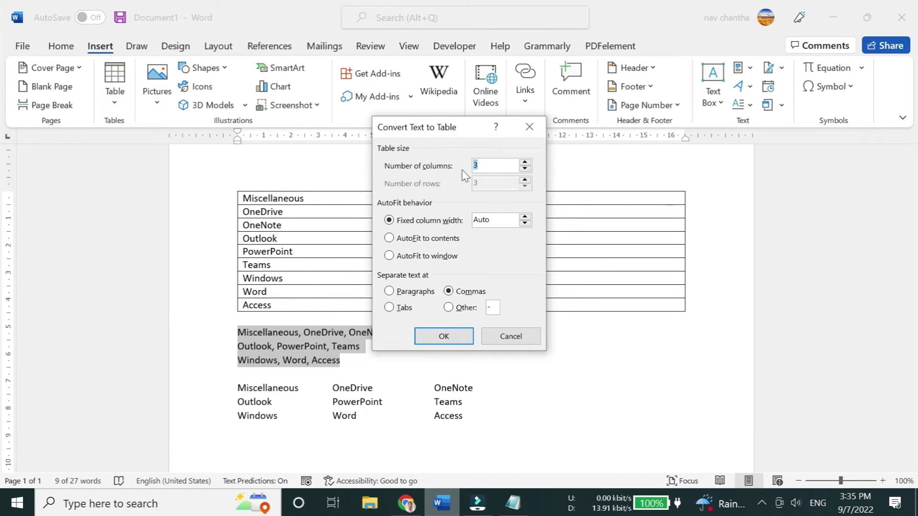
left_click_drag(440, 127, 522, 132)
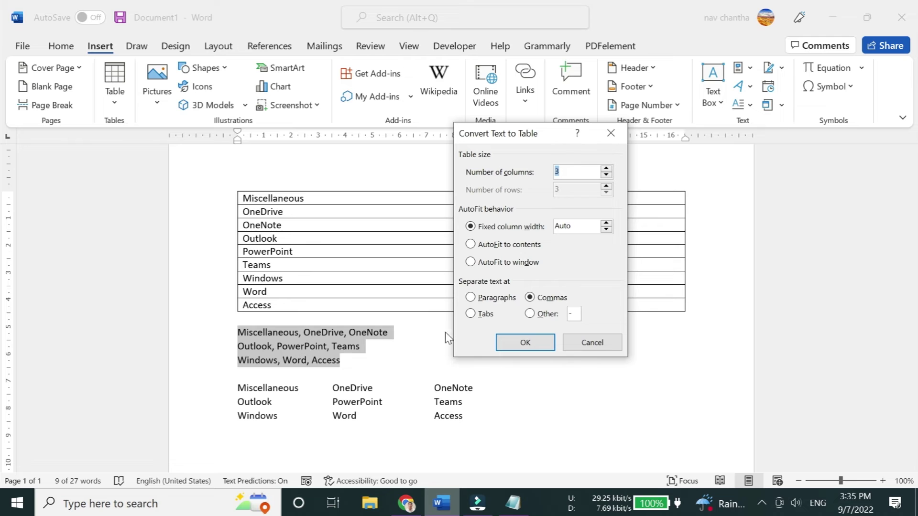
left_click(525, 344)
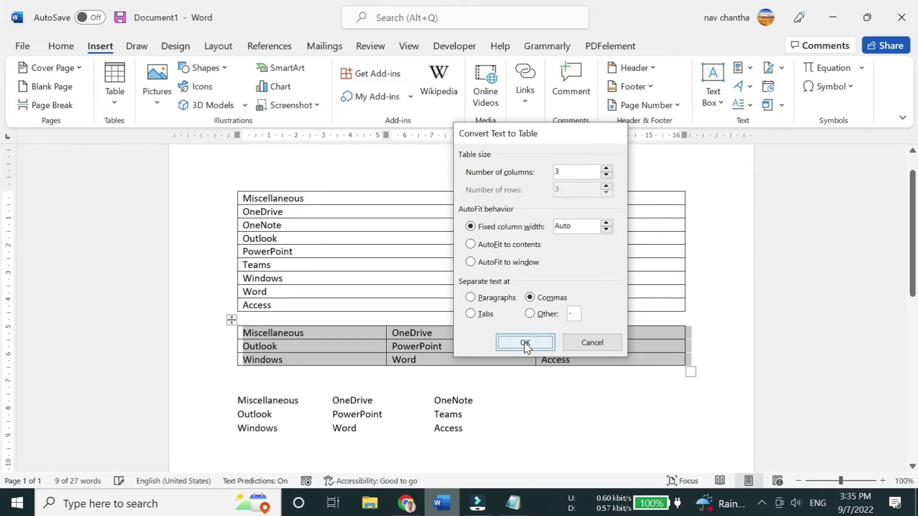
Clear the selection from the new table and place the cursor in the tab-separated text below.
left_click(350, 334)
left_click(432, 333)
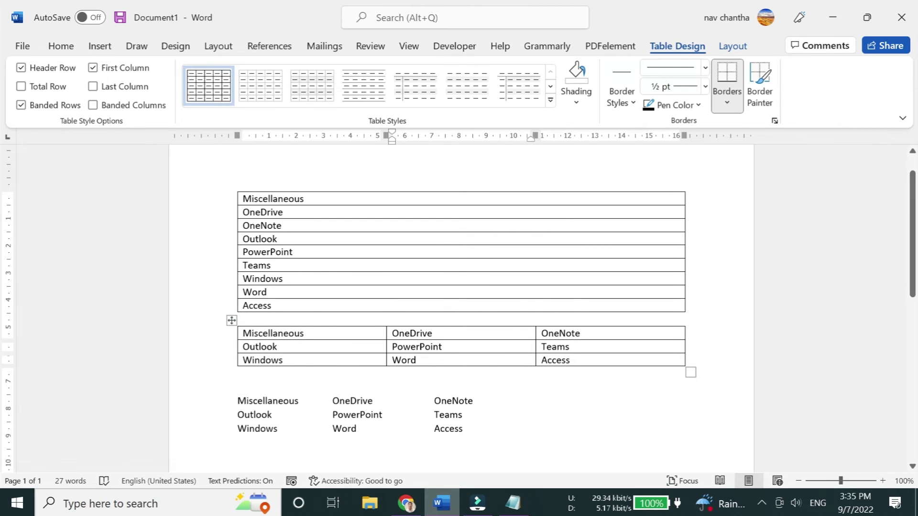
scroll(460, 268, "down", 1)
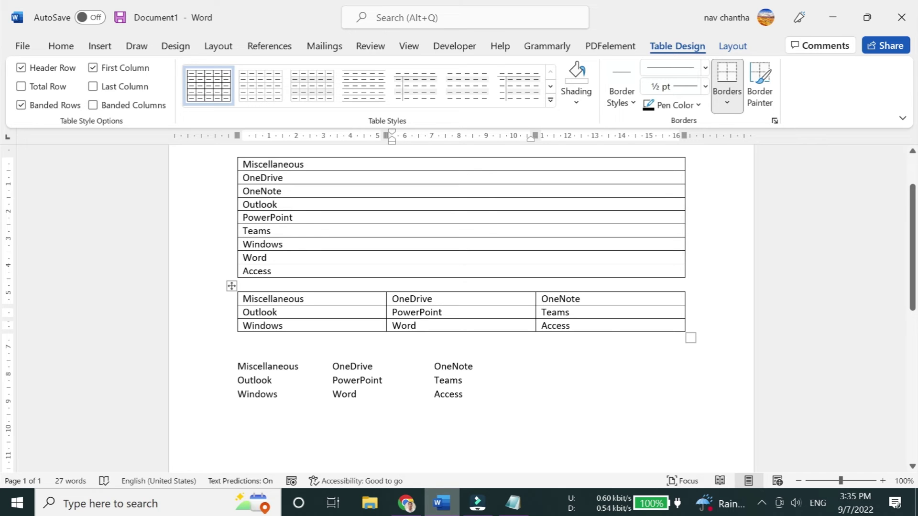
left_click(463, 394)
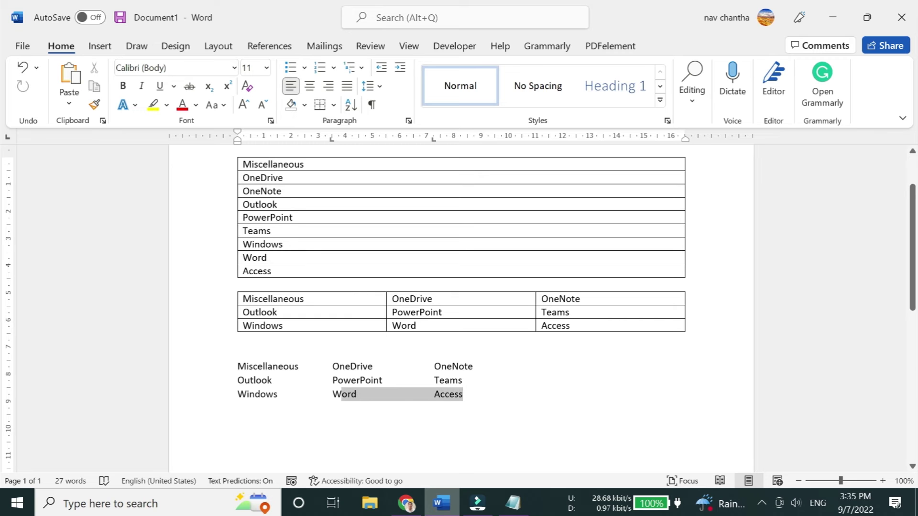
Convert the three tab-separated lines into a table using Tabs with 3 columns, then deselect it.
left_click_drag(463, 394, 238, 366)
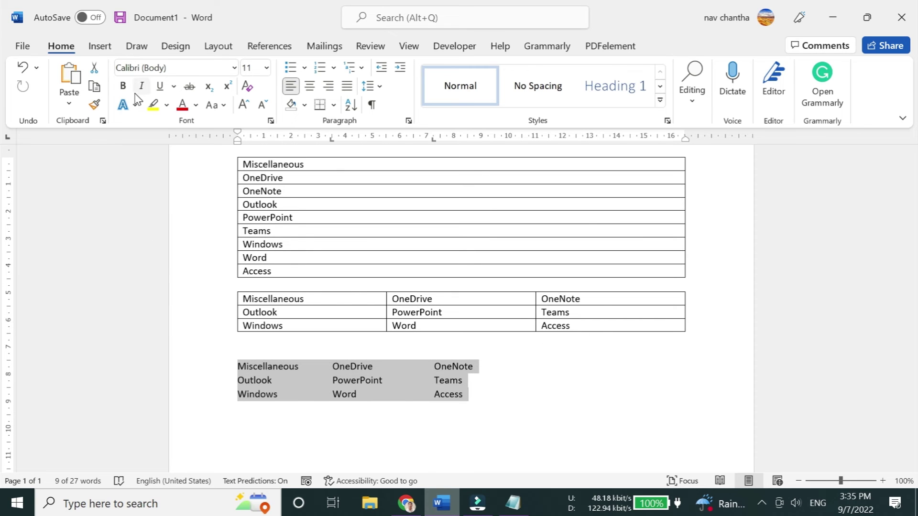
left_click(98, 46)
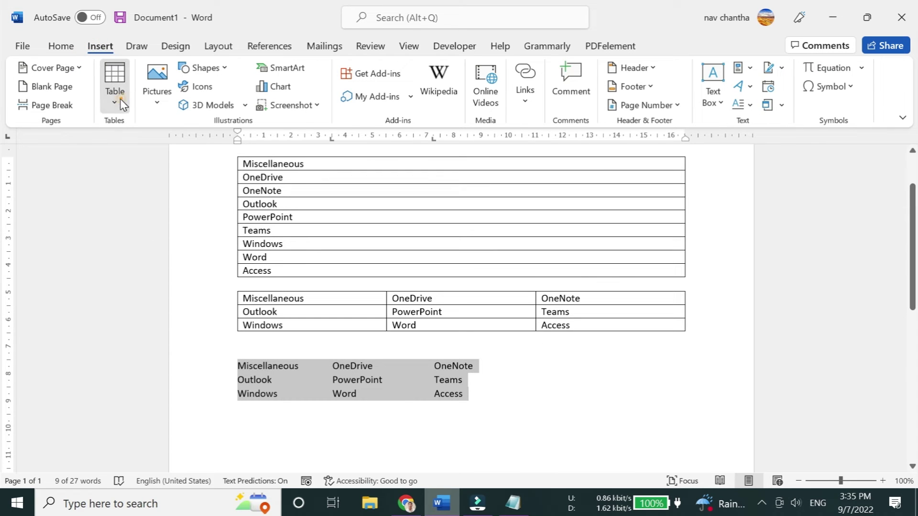
left_click(120, 99)
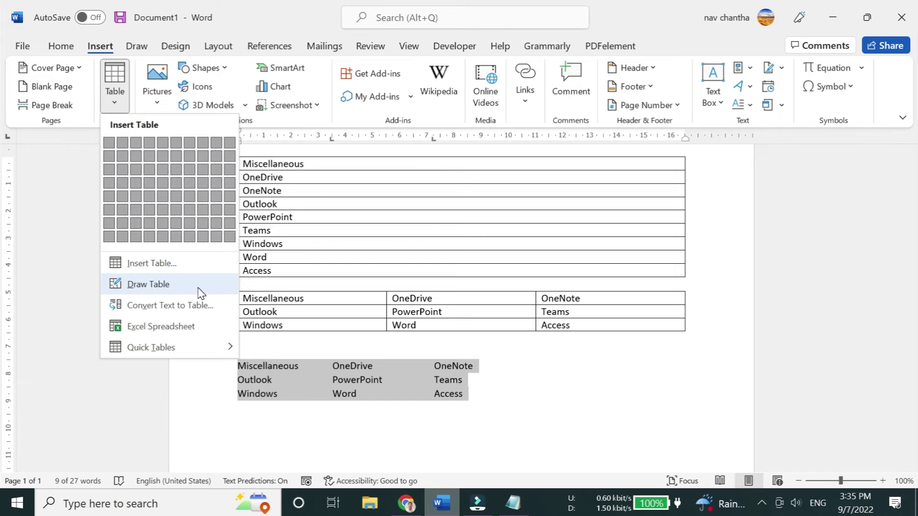
left_click(170, 306)
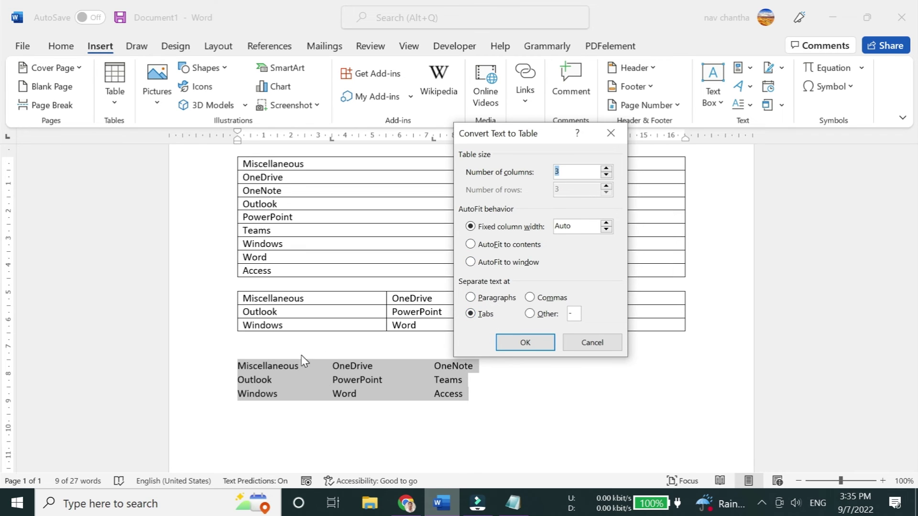
left_click(539, 343)
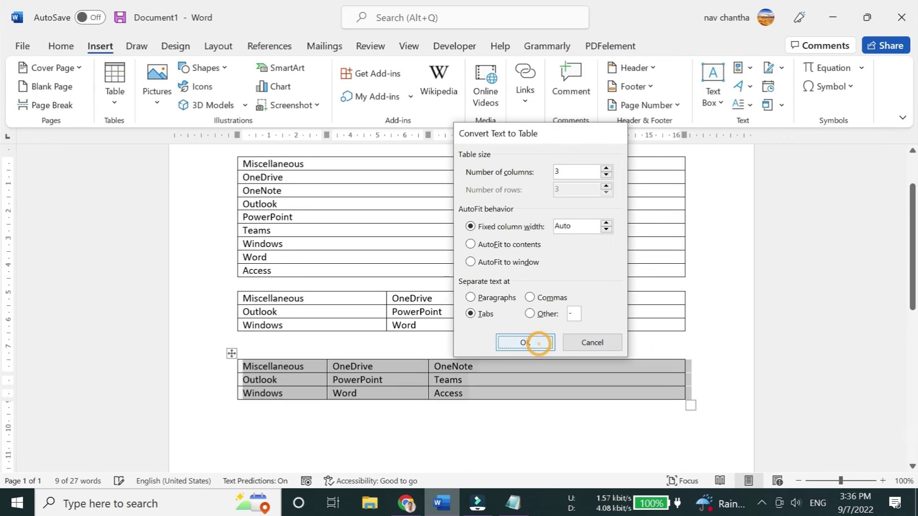
left_click(541, 354)
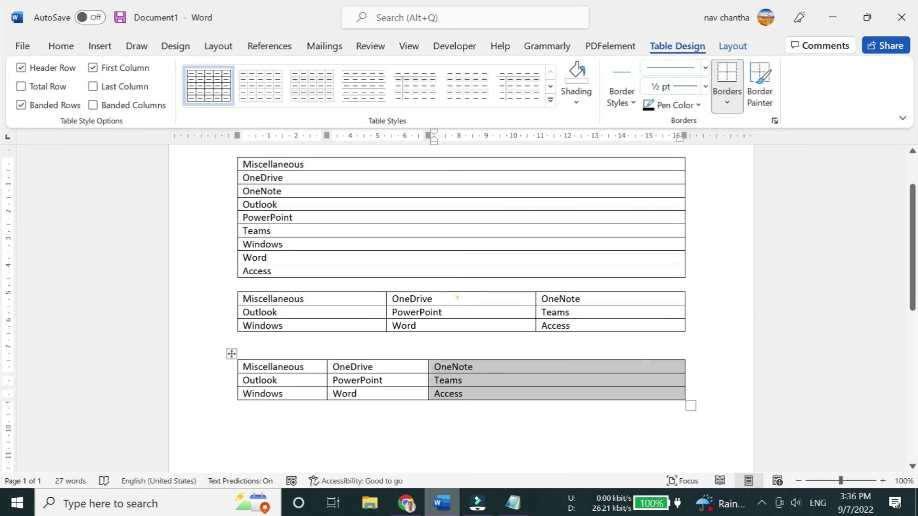
left_click(449, 298)
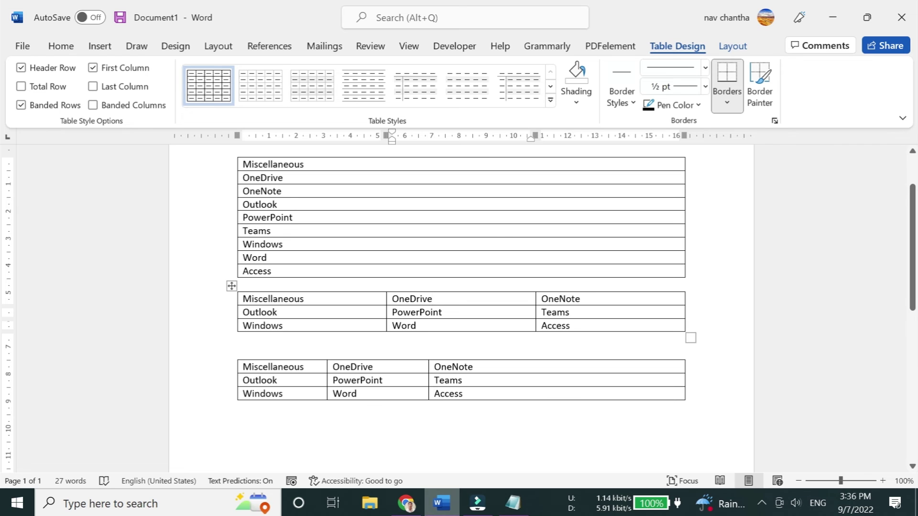
scroll(461, 287, "up", 3)
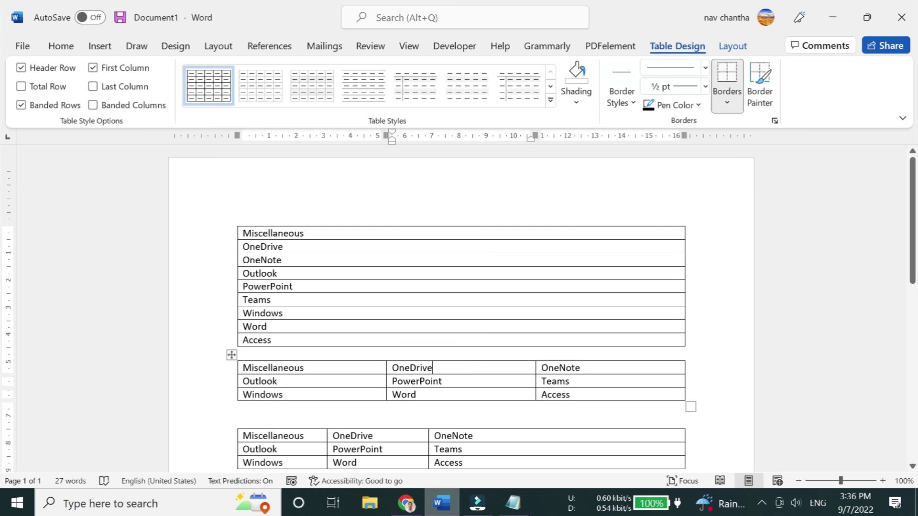
scroll(461, 311, "down", 3)
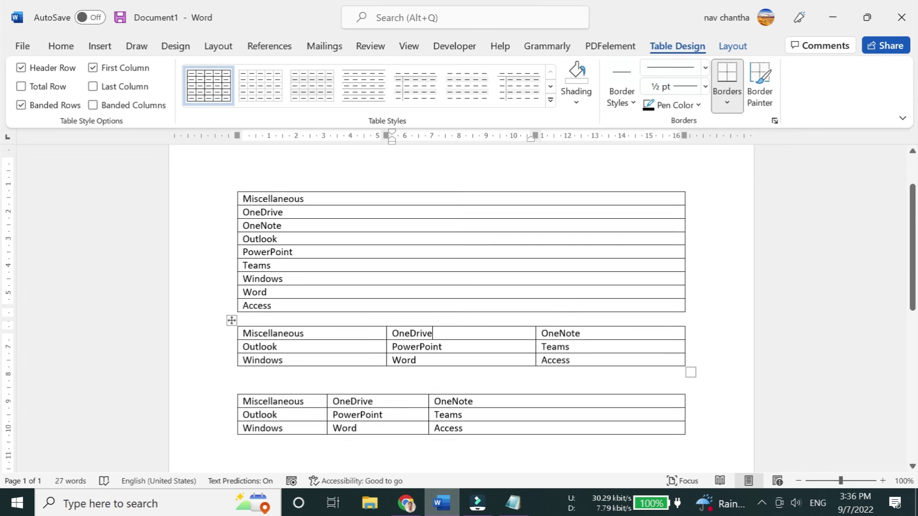
scroll(461, 311, "up", 2)
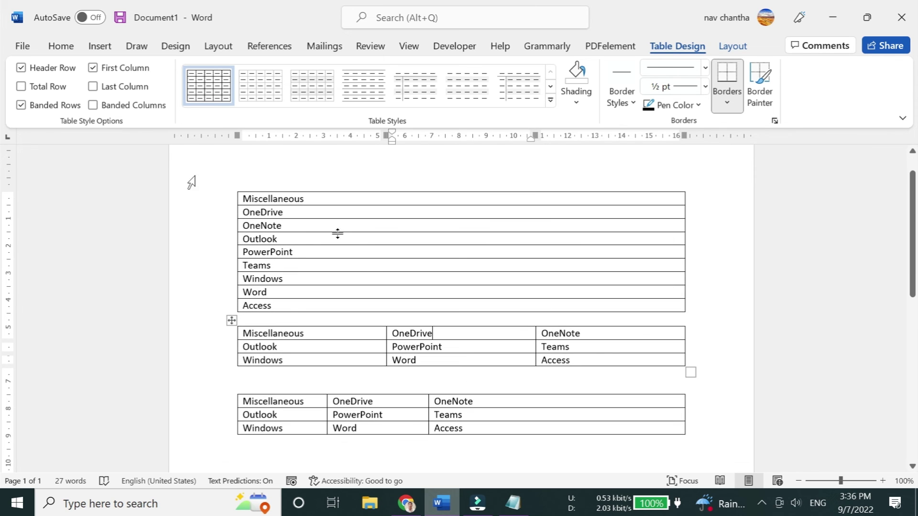
left_click(100, 46)
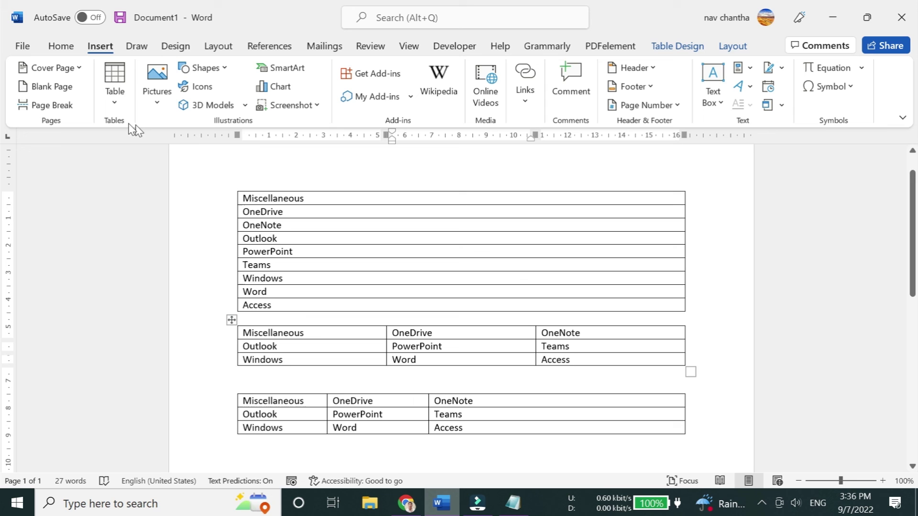
left_click(113, 98)
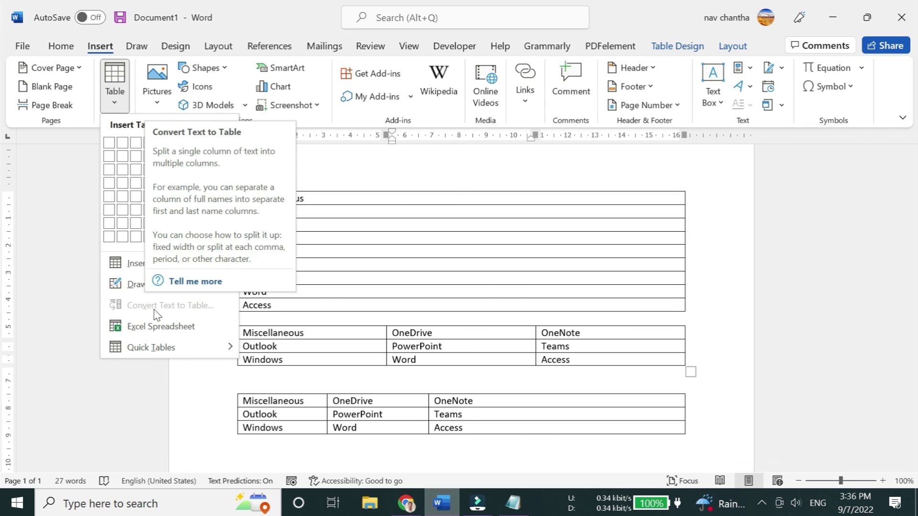
left_click(404, 301)
left_click(325, 279)
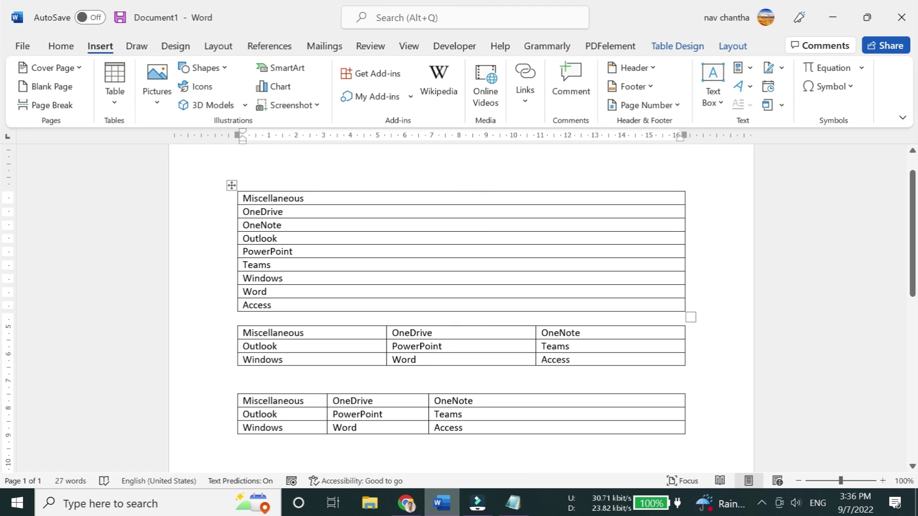